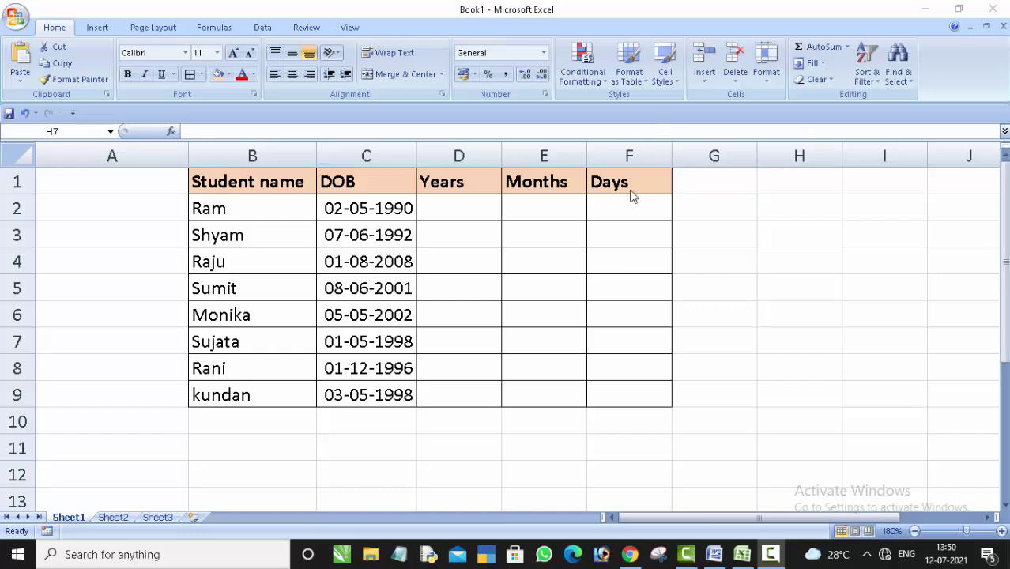
Step: Enter =DATEDIF(C2,TODAY(),"Y") in D2 for the first student's age in years
left_click(760, 256)
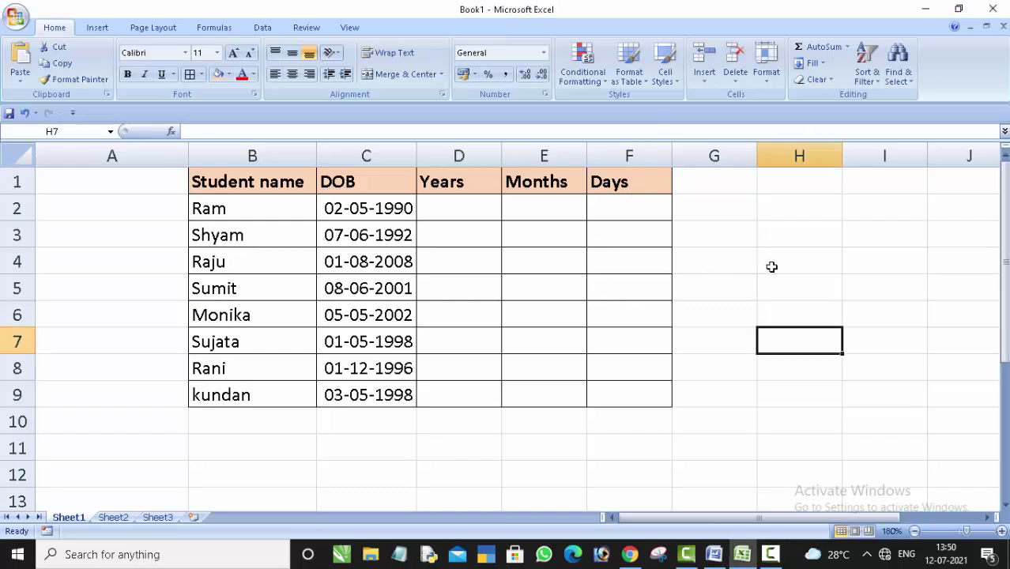
left_click(805, 244)
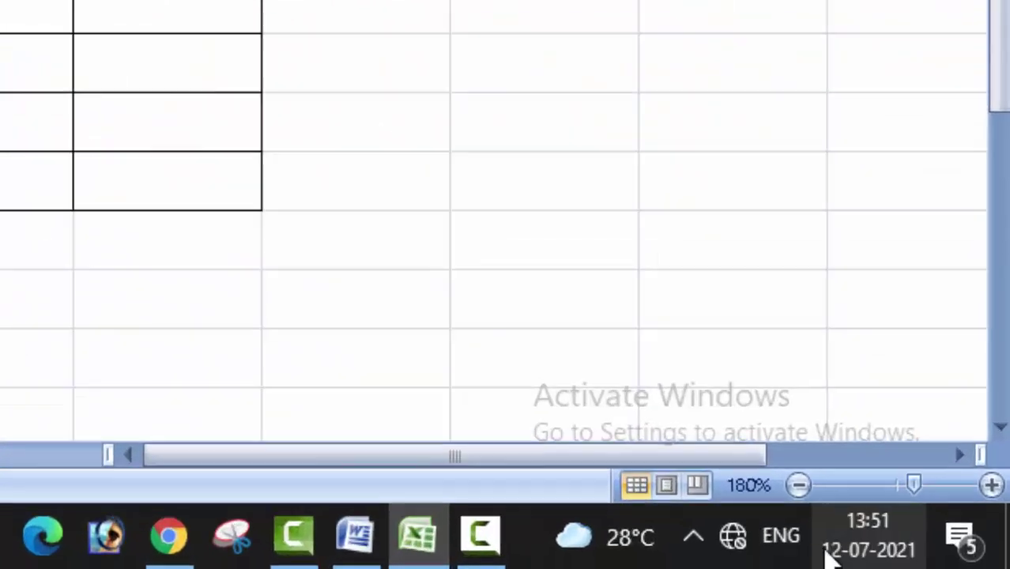
mouse_move(946, 554)
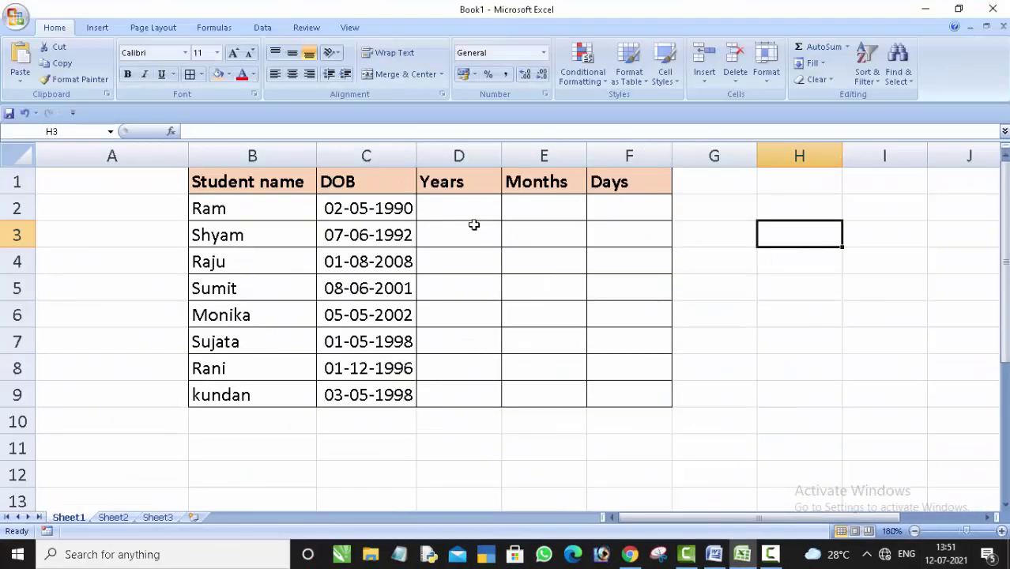
left_click(469, 207)
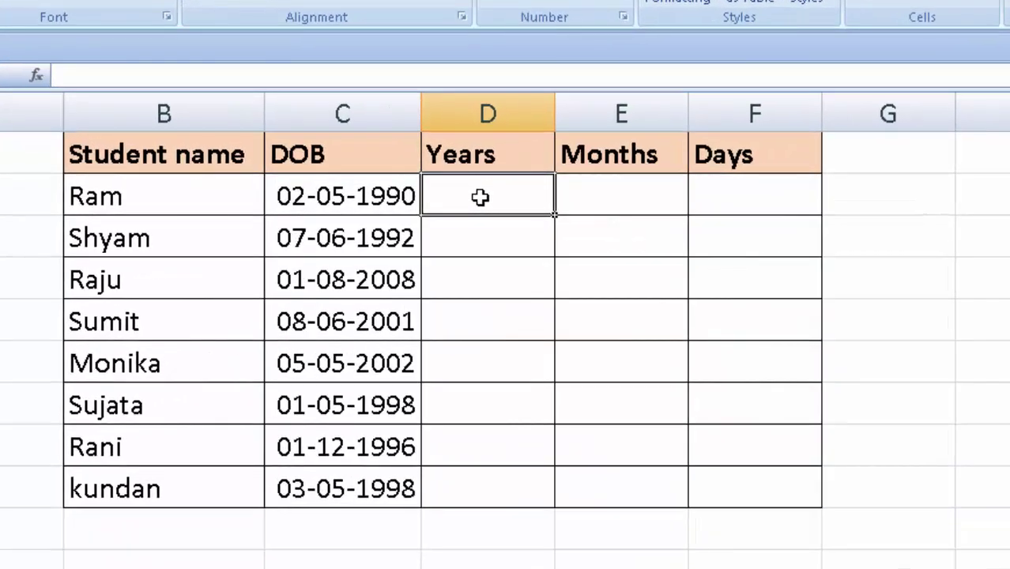
type("=")
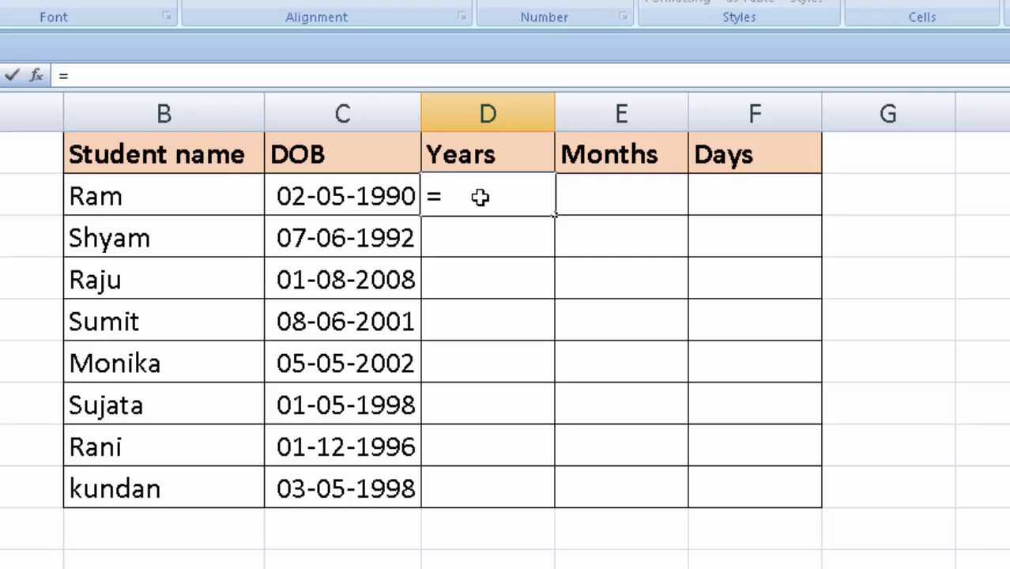
type("date")
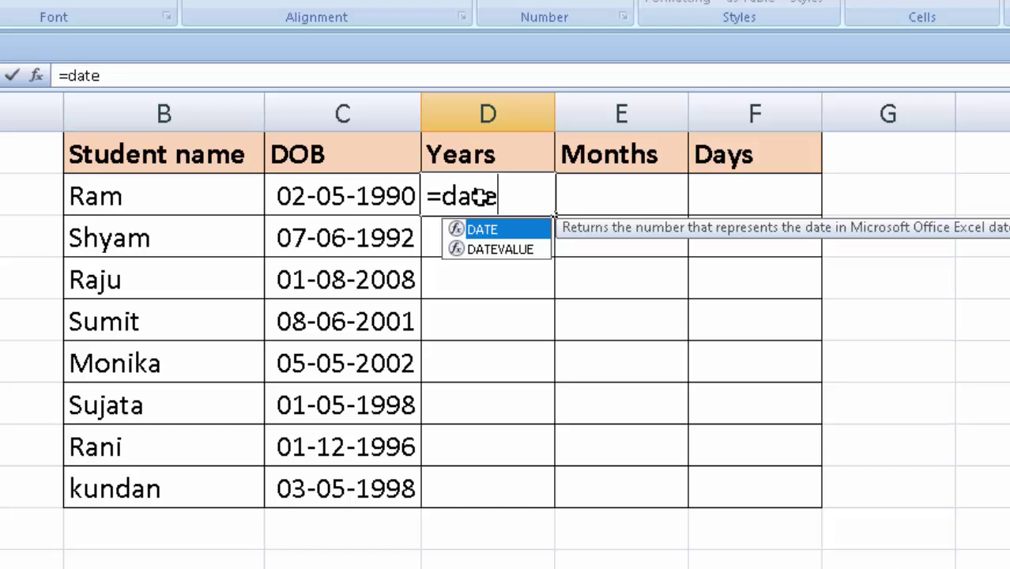
type("di")
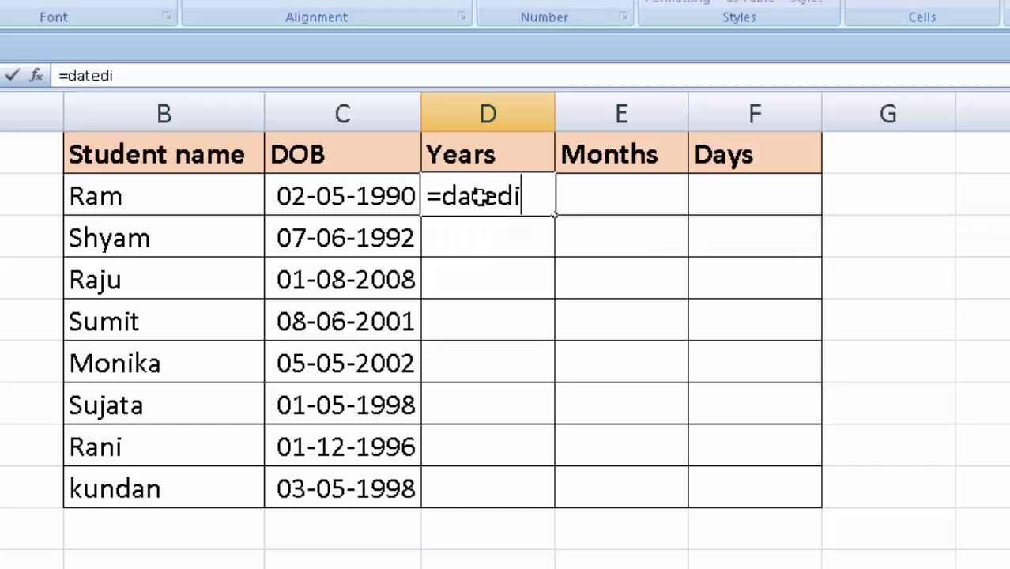
type("f(")
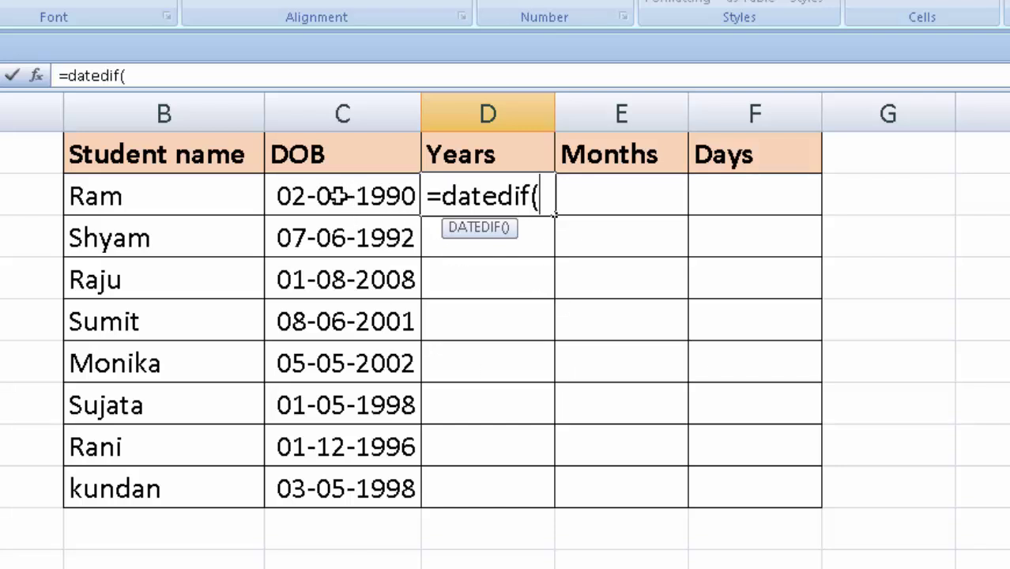
left_click(311, 197)
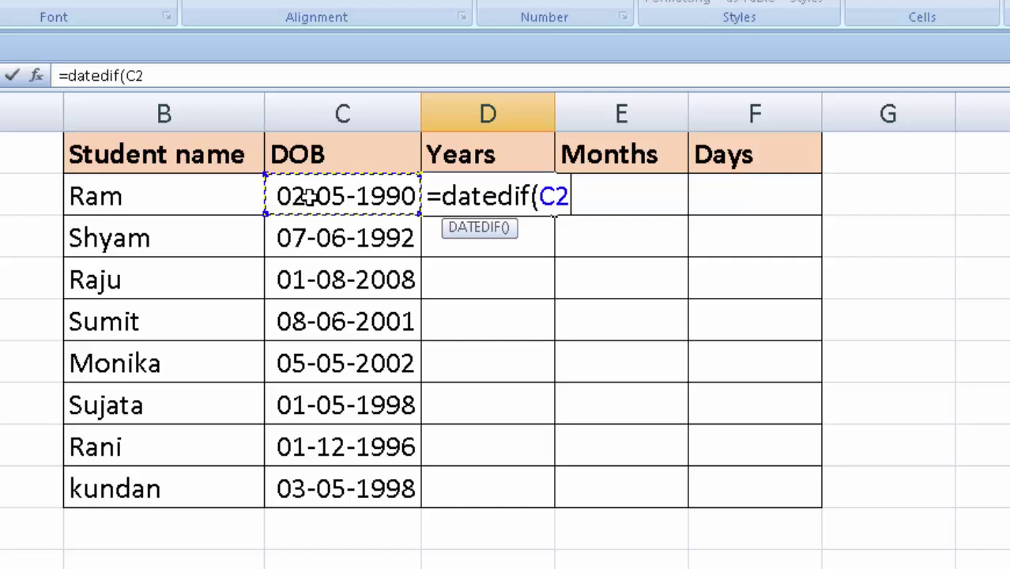
type(",")
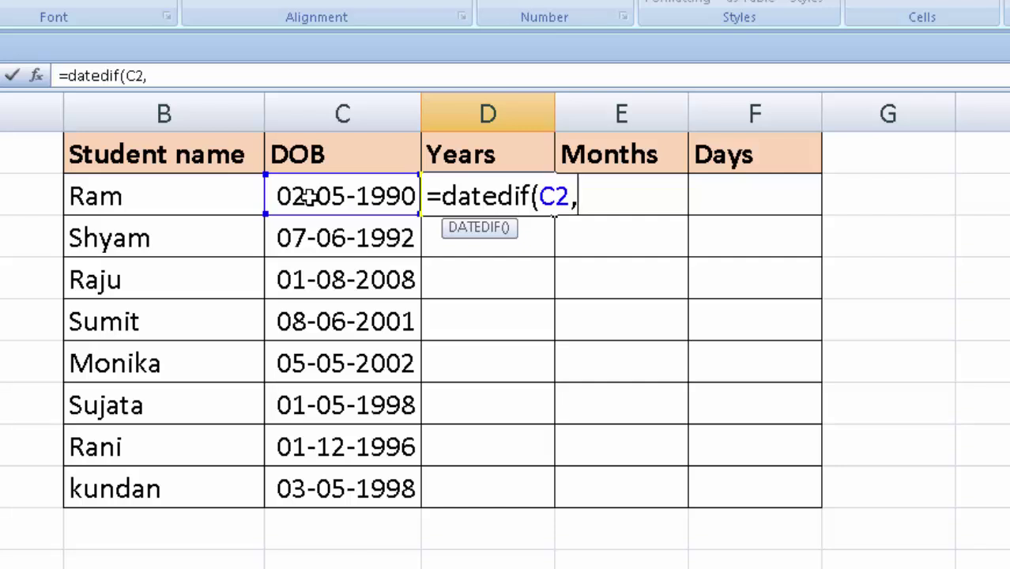
type("toda")
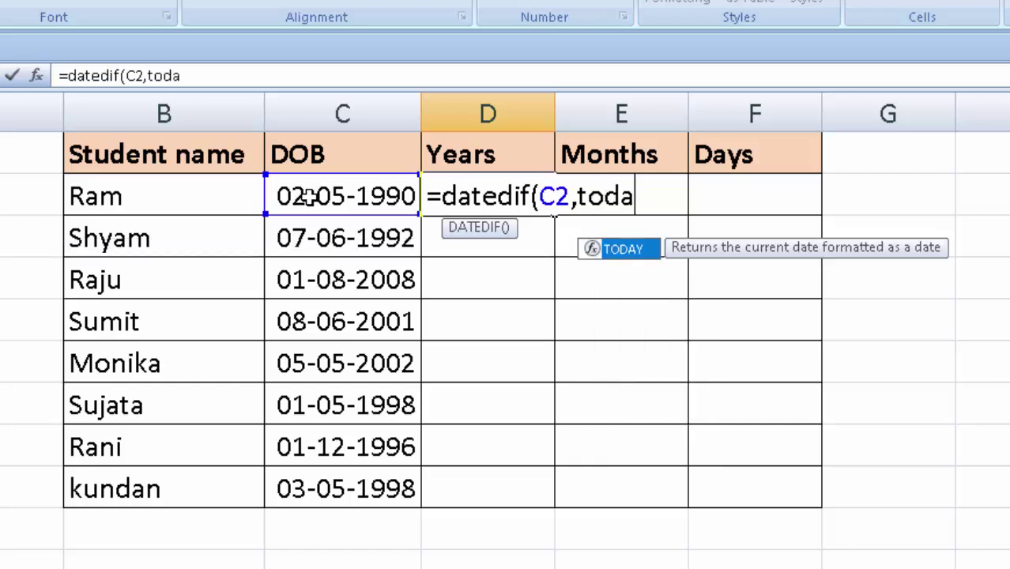
type("y")
key("Tab")
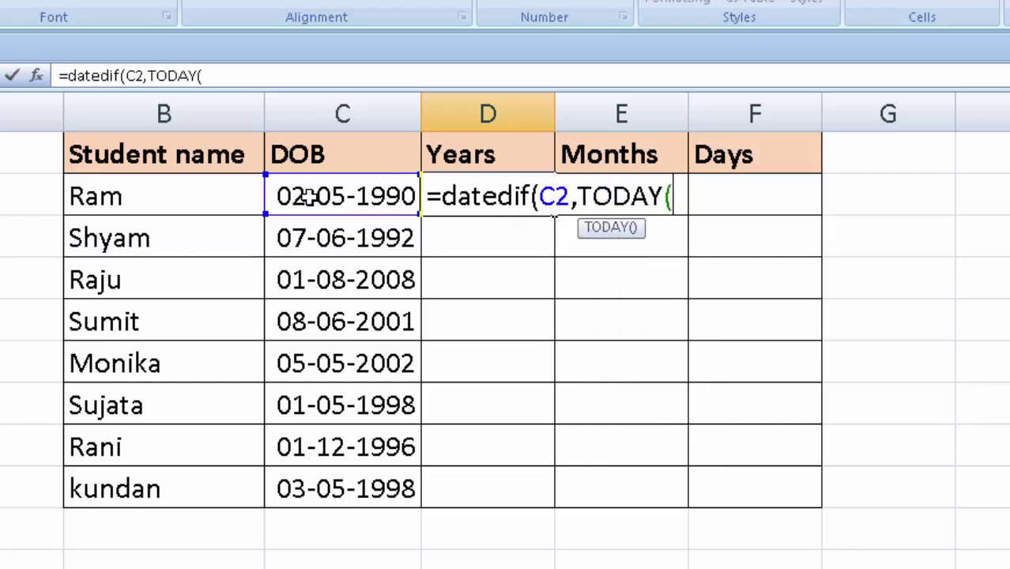
type(")")
type(",")
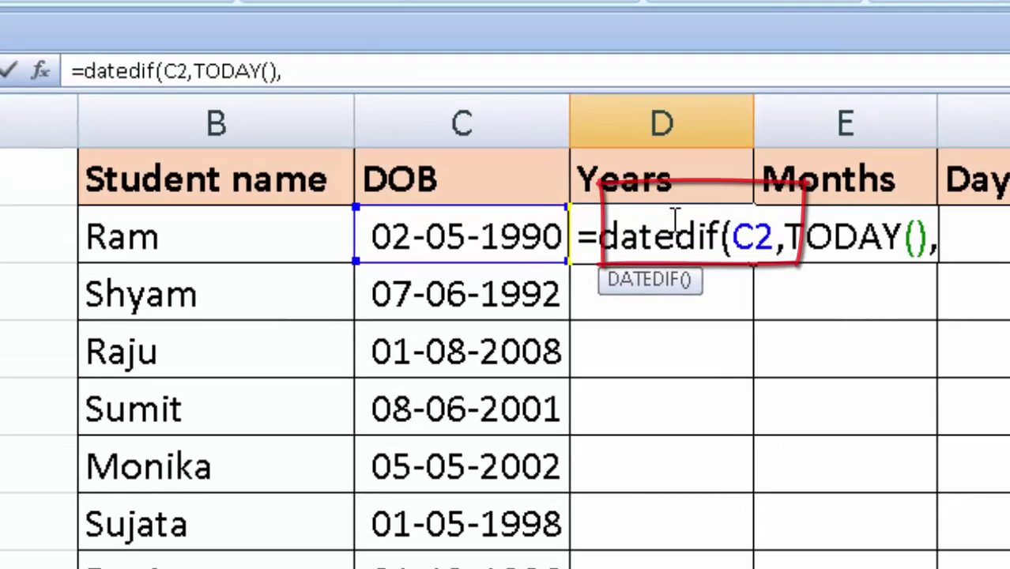
type("\"")
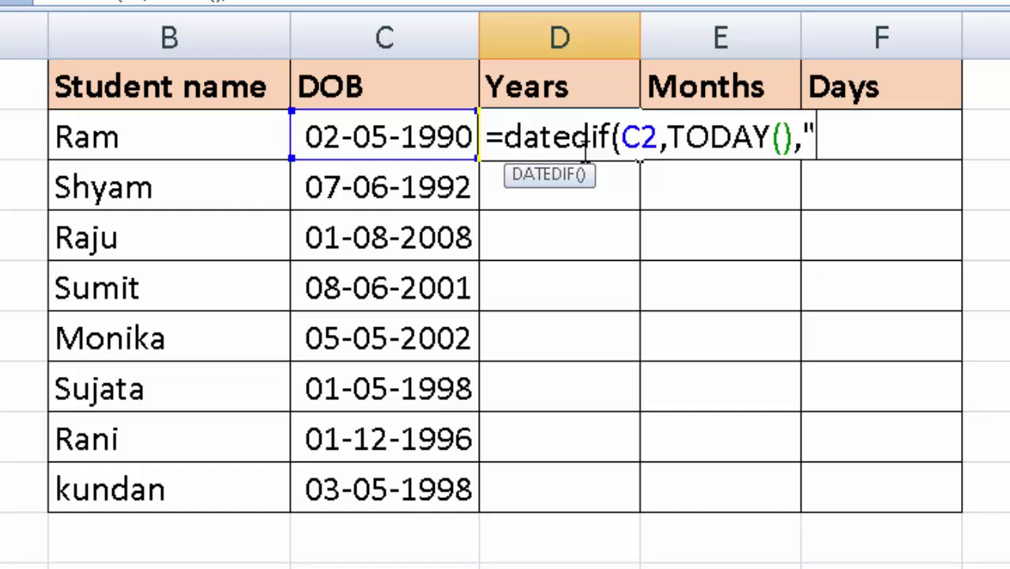
type("Y\")")
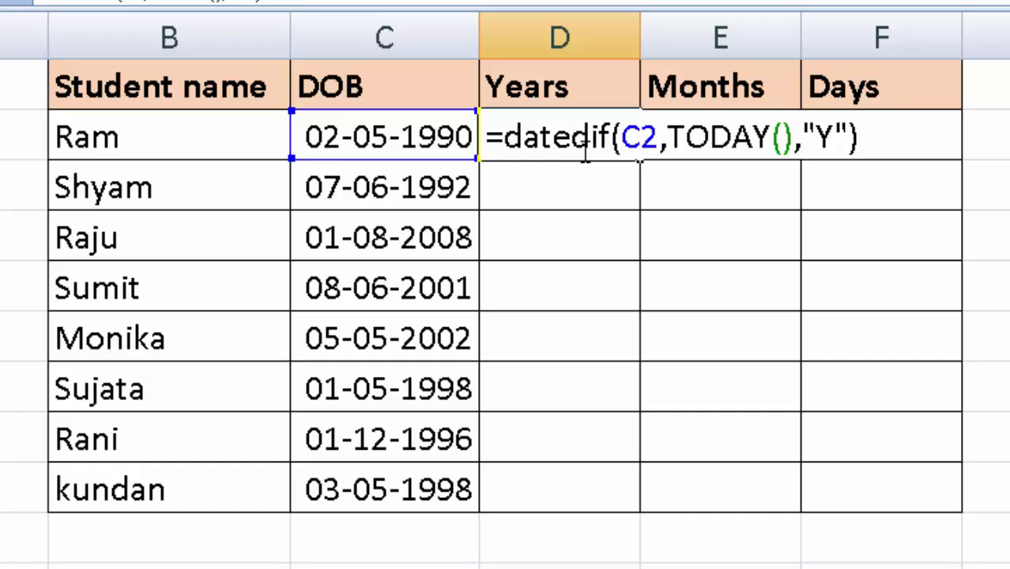
key("Return")
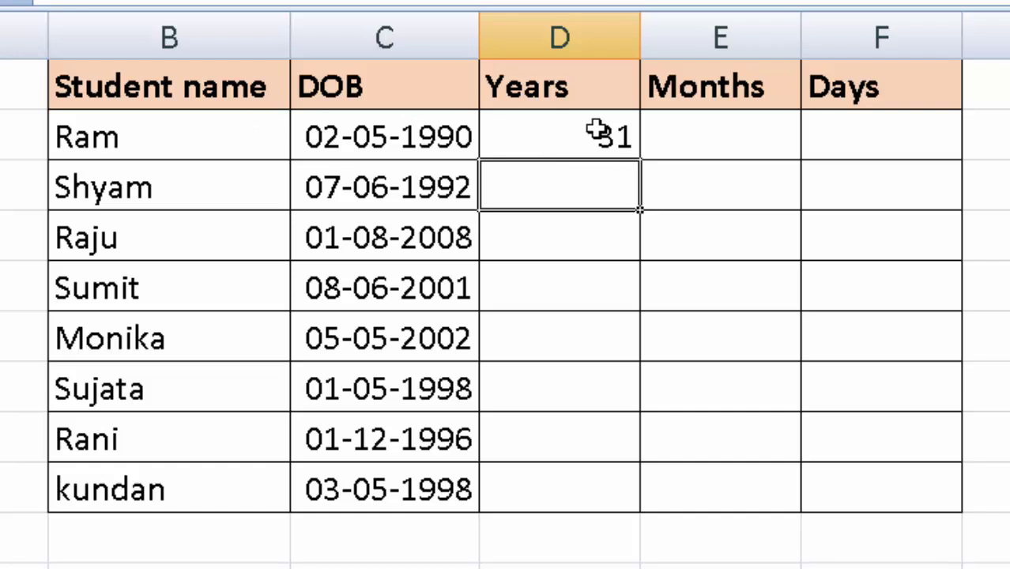
Step: Fill the Years formula from D2 down to D9, giving ages 31 down to 23
left_click(609, 134)
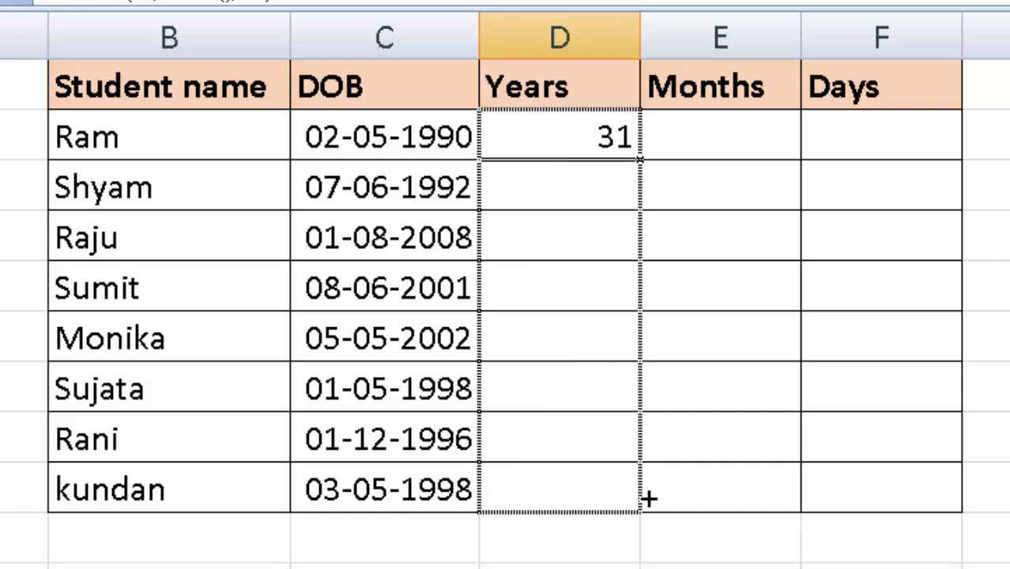
left_click_drag(637, 182, 640, 506)
left_click(759, 142)
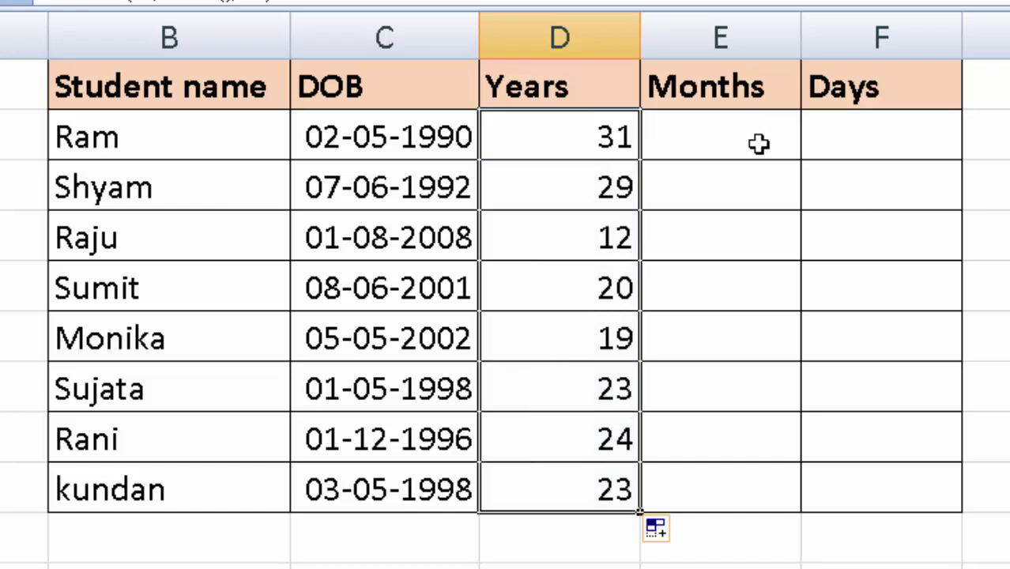
Step: Enter =DATEDIF(C2,TODAY(),"M") in E2, showing 374 months for the first student
type("=")
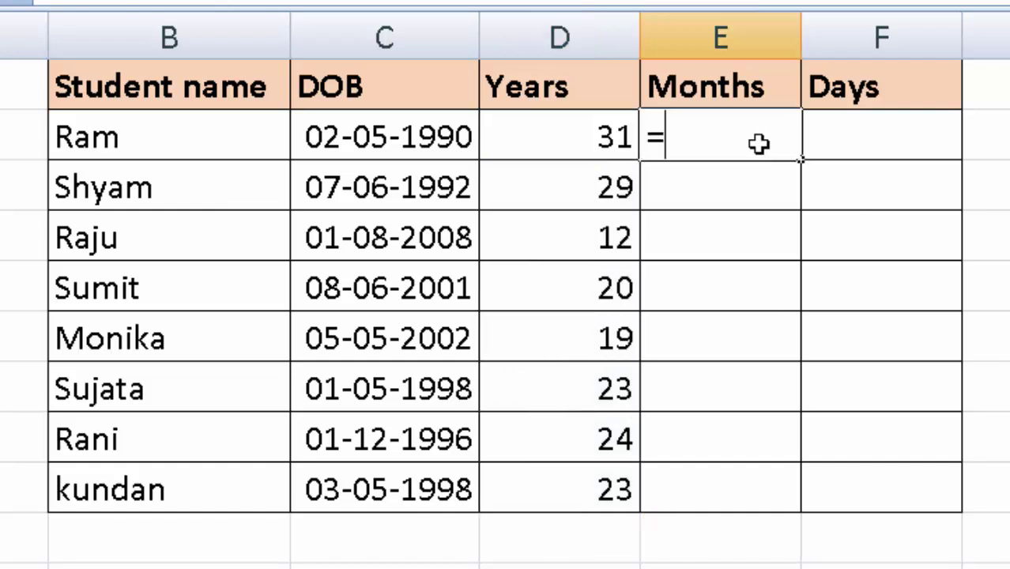
type("dat")
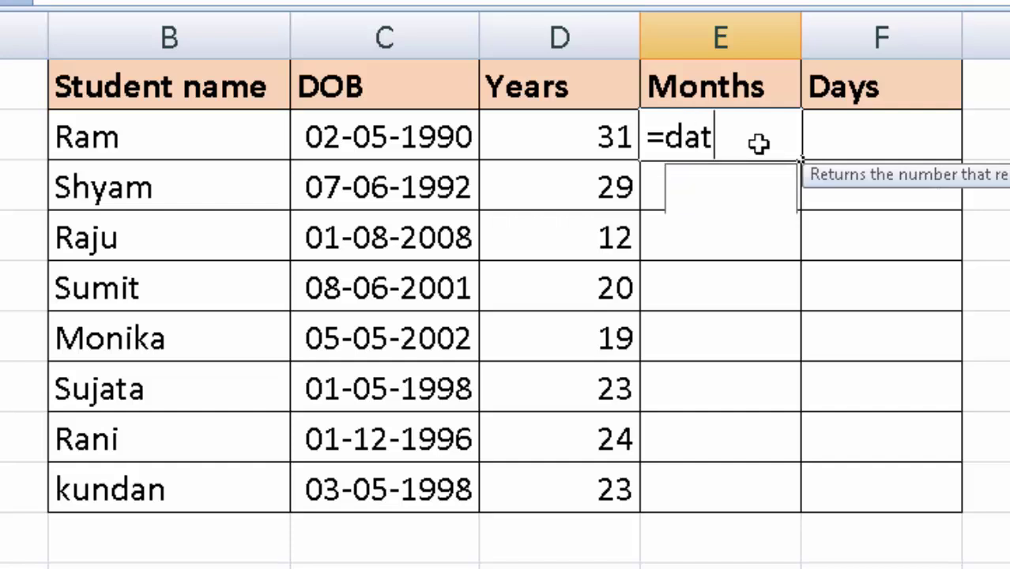
type("ed")
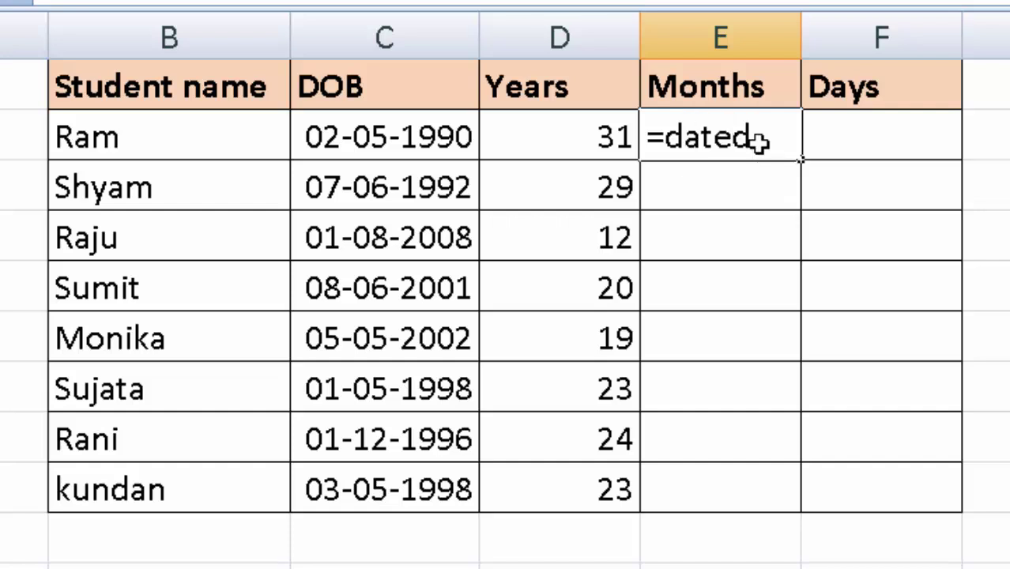
type("if")
type("(")
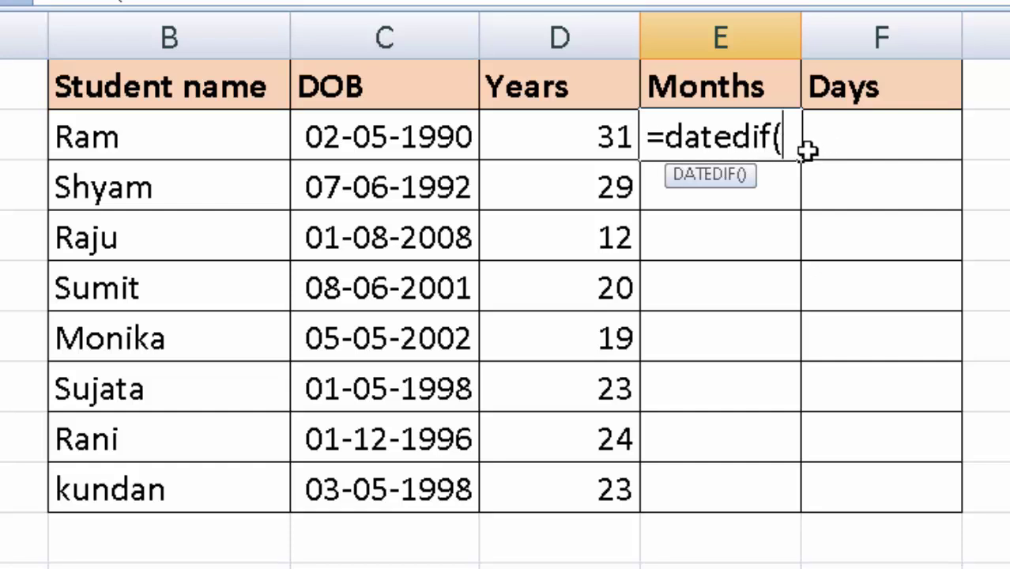
left_click(442, 141)
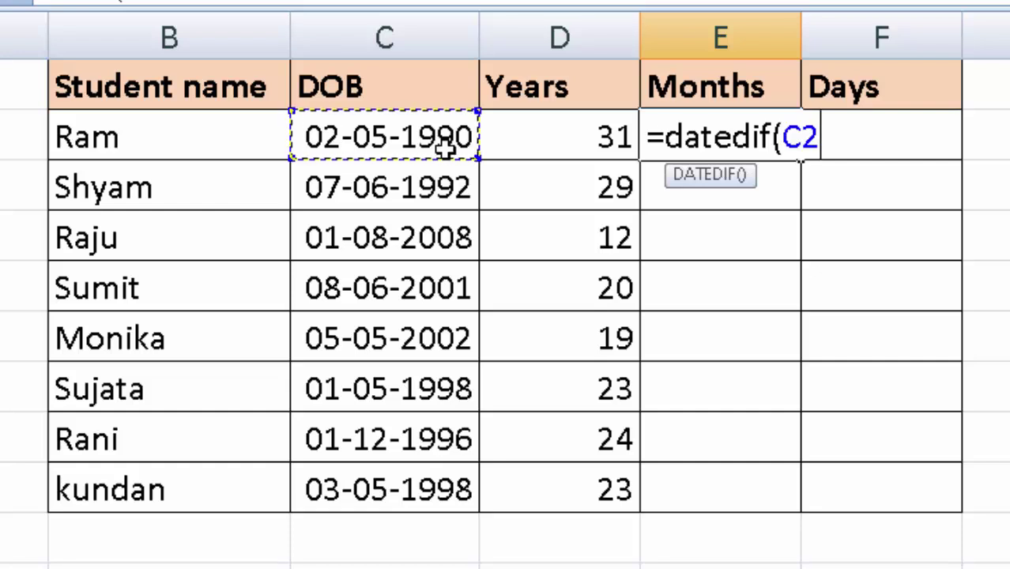
type(",")
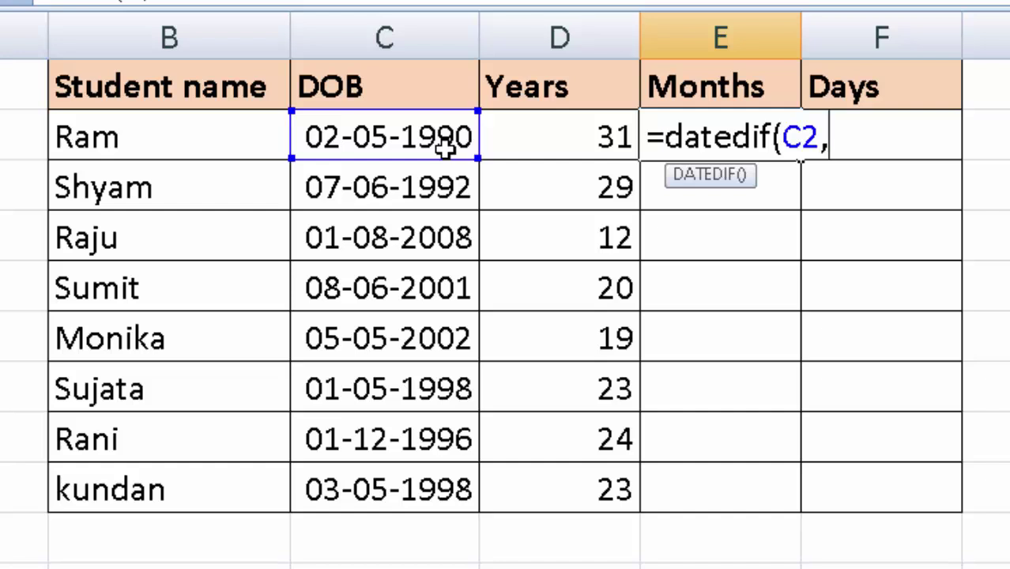
type("to")
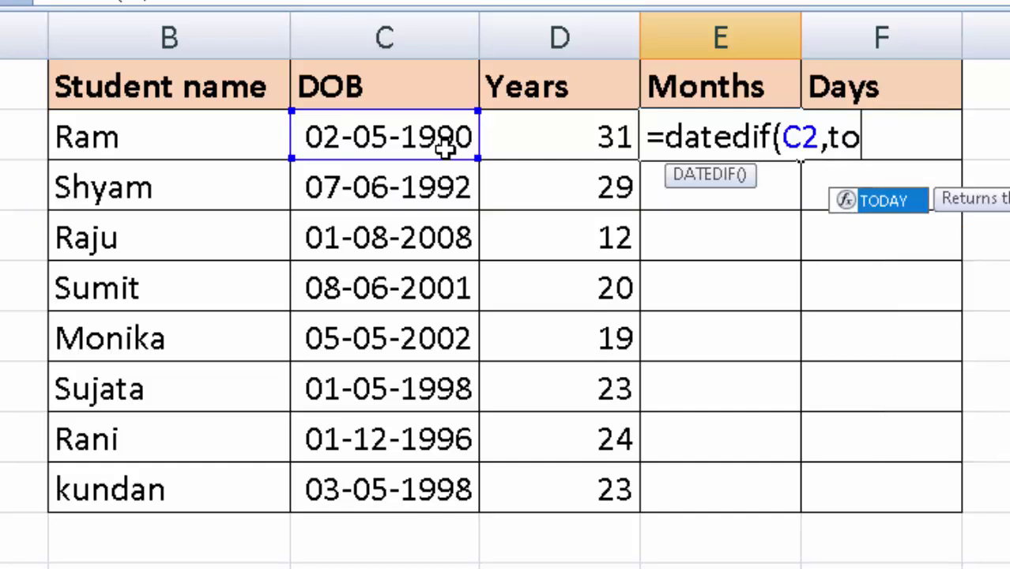
type("da")
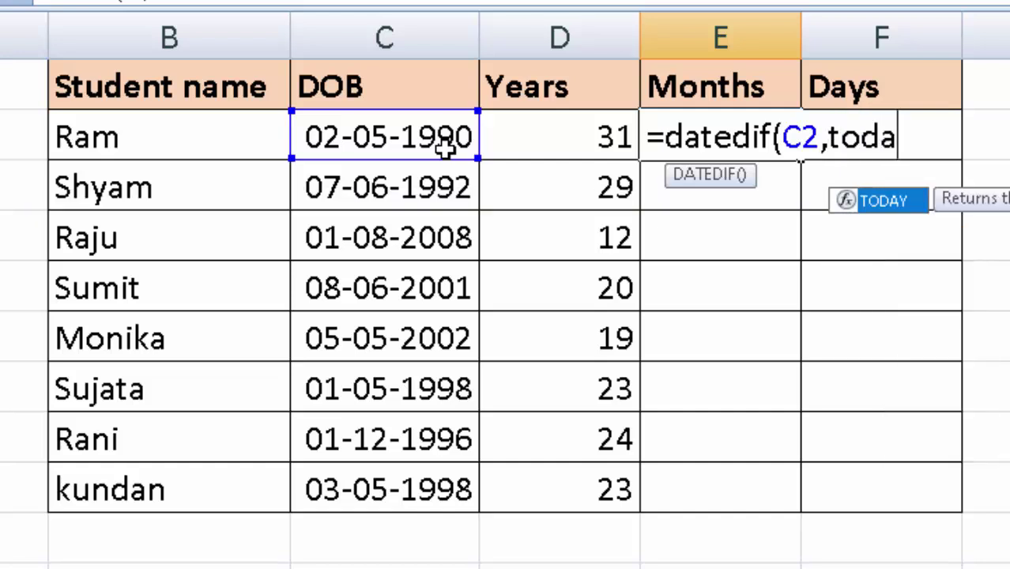
key("Tab")
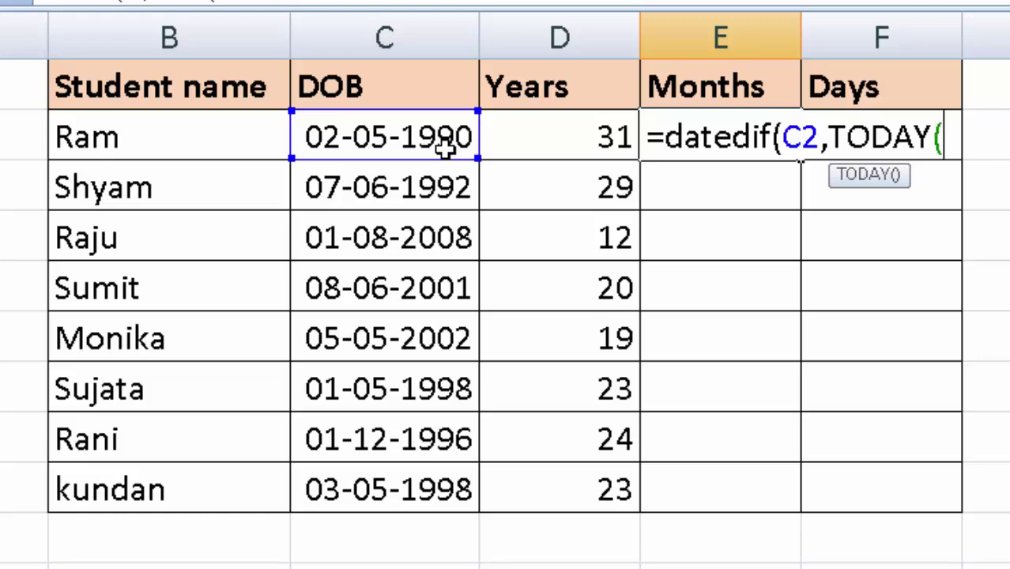
type(")")
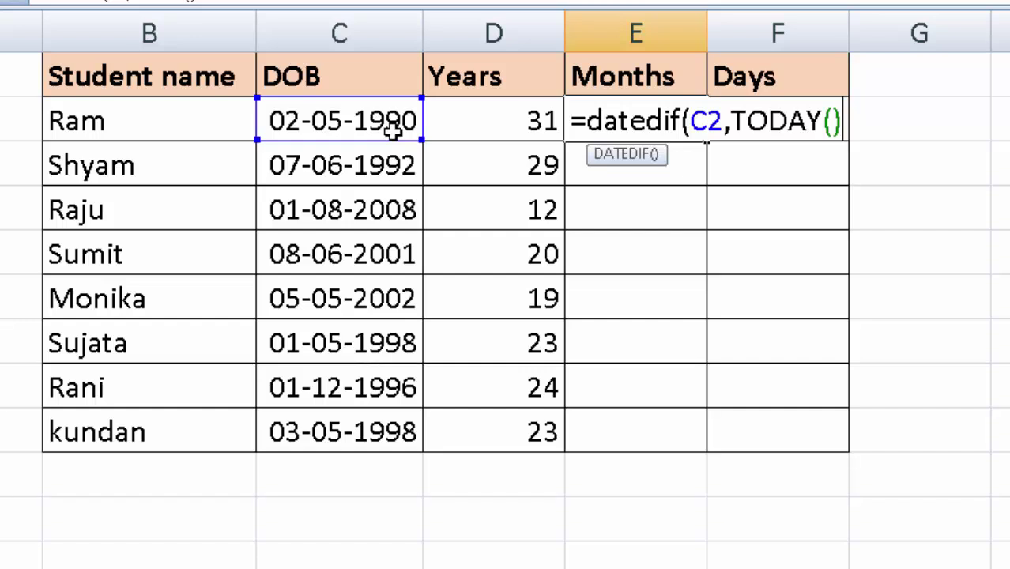
type(",")
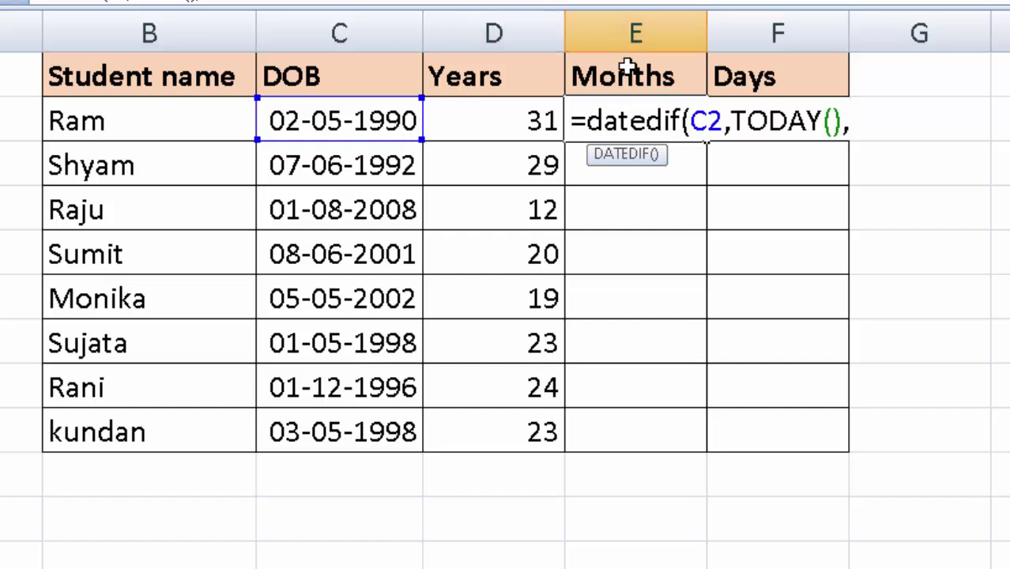
type("\"")
type("M\"")
type(")")
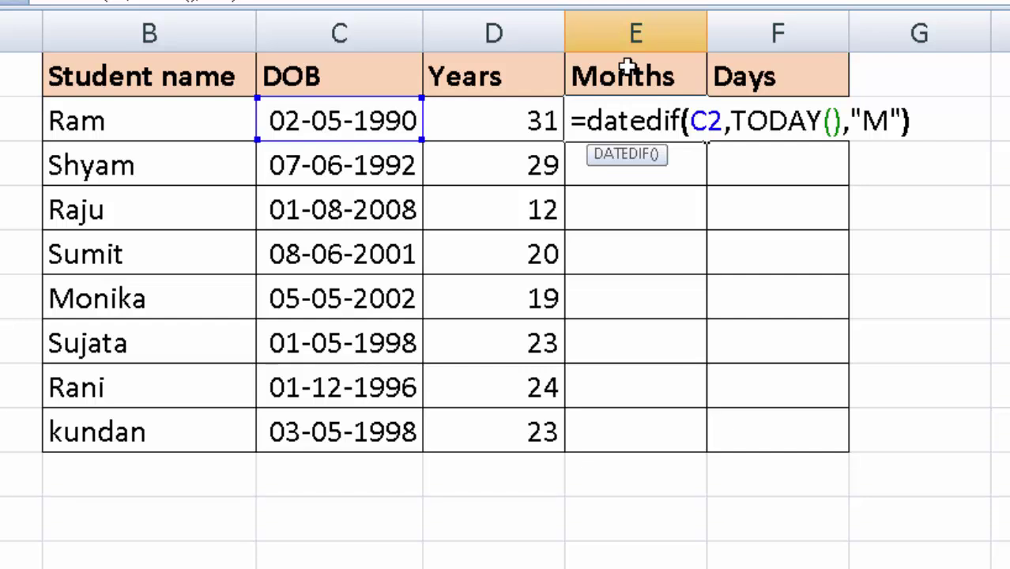
key("Return")
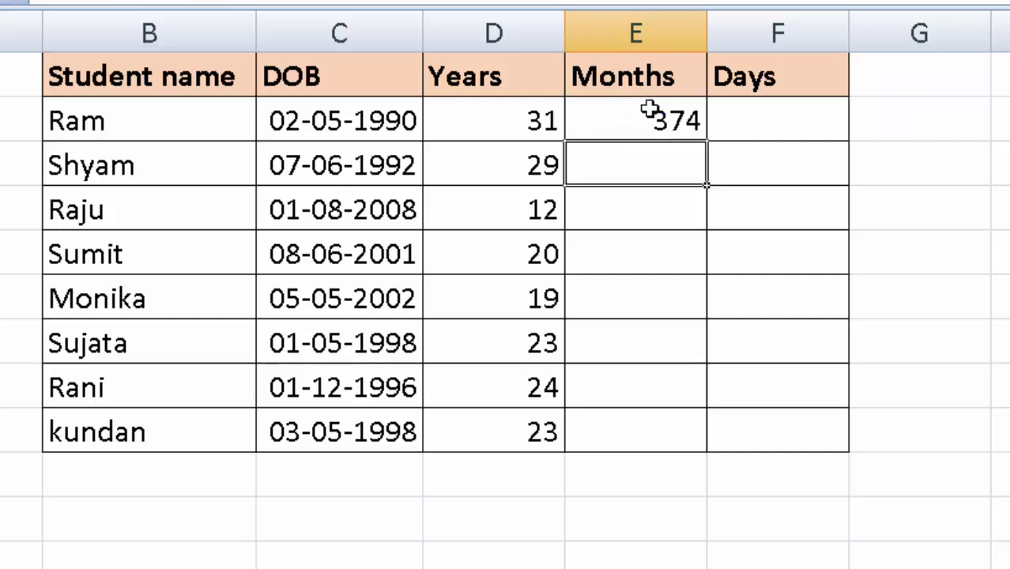
Step: Fill the Months formula from E2 down to E9, giving 374 down to 278
left_click(653, 118)
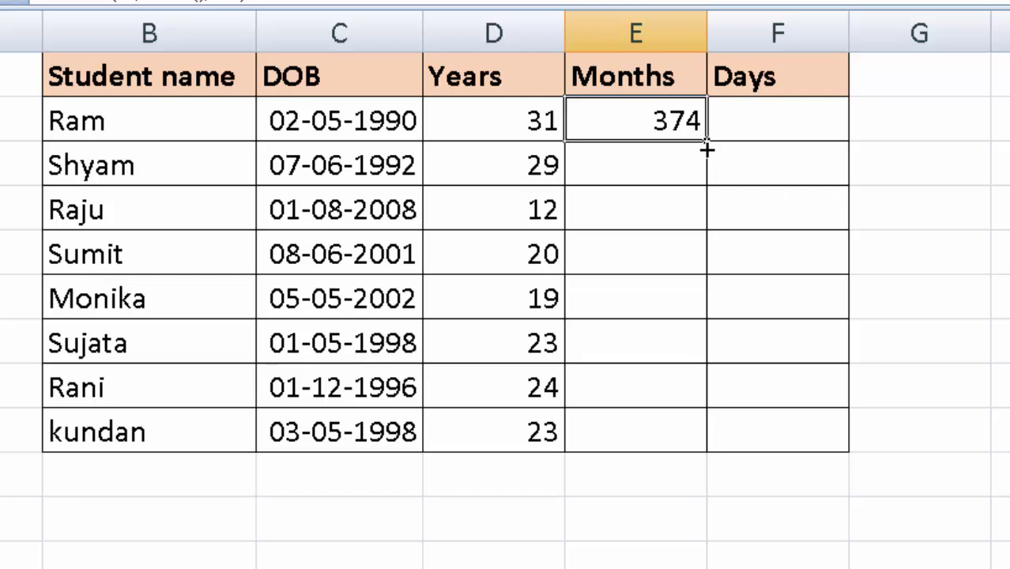
left_click_drag(709, 143, 697, 434)
left_click(795, 121)
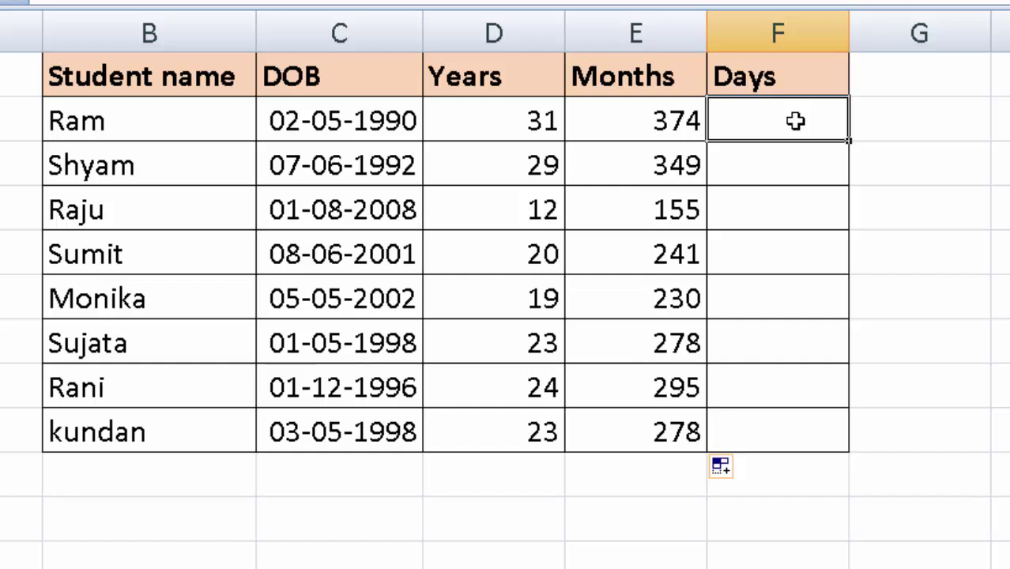
Step: Enter =DATEDIF(C2,TODAY(),"D") in F2, showing 11394 days for the first student
type("=da")
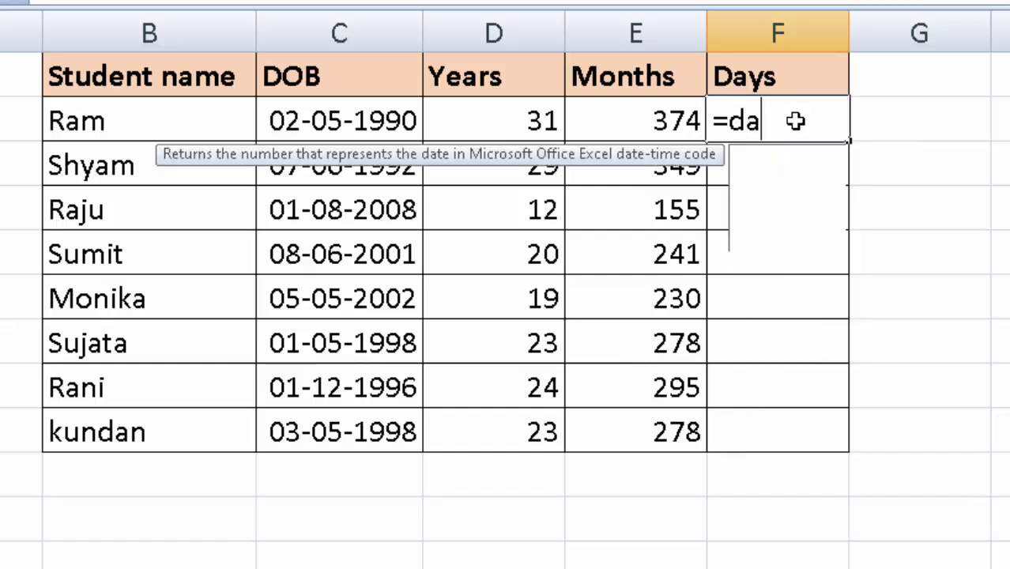
type("tedi")
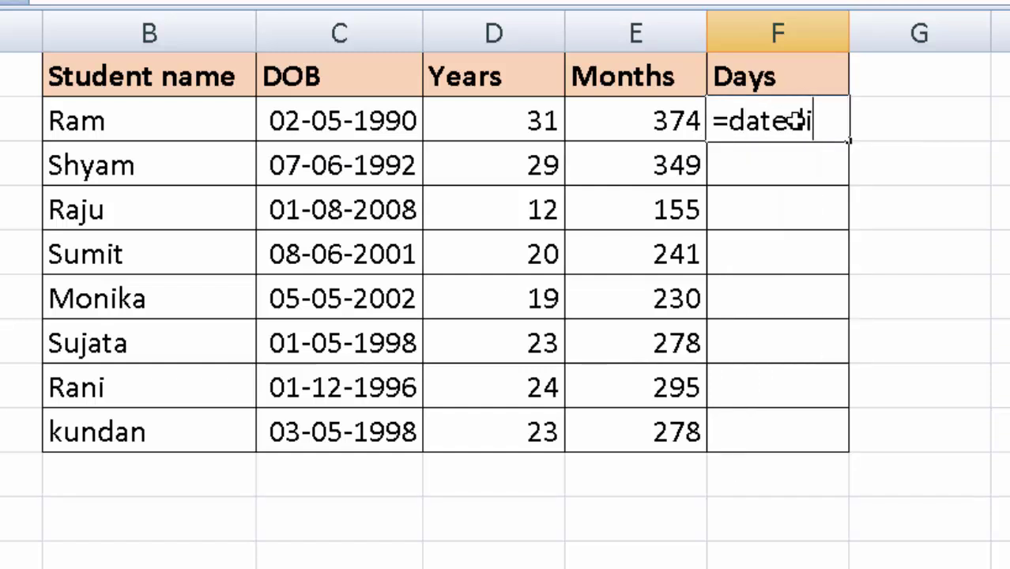
type("f(")
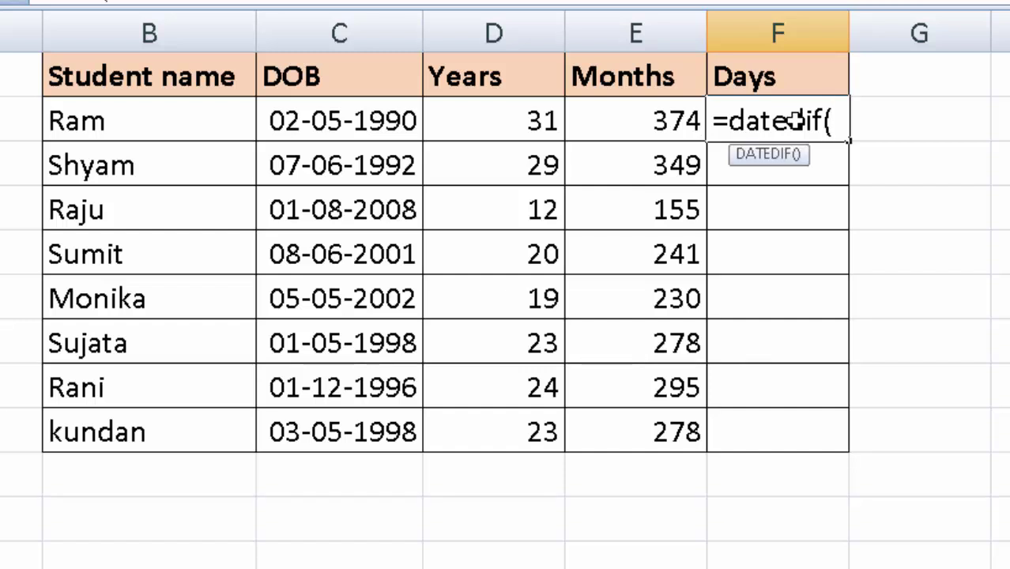
left_click(377, 121)
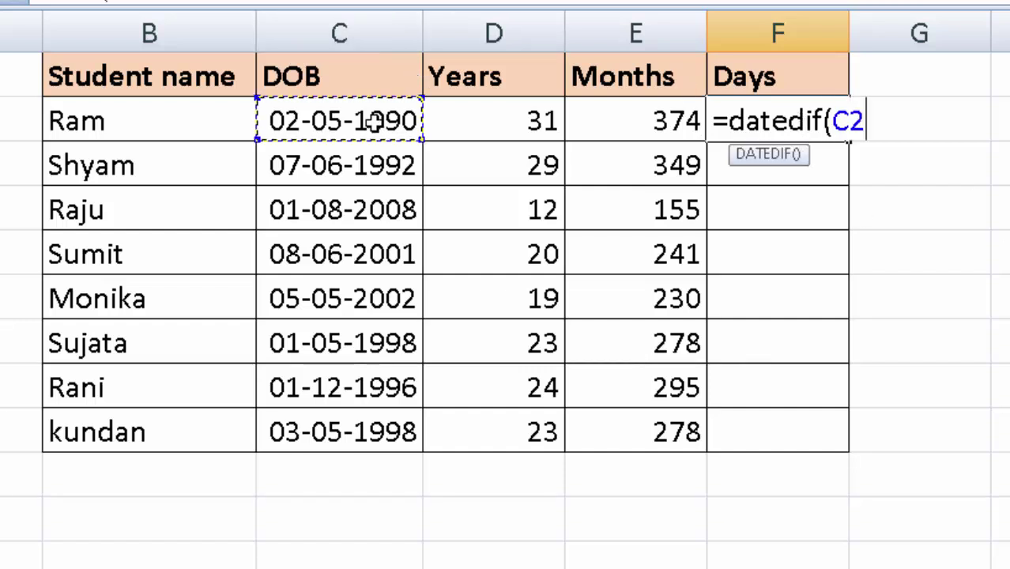
type(",")
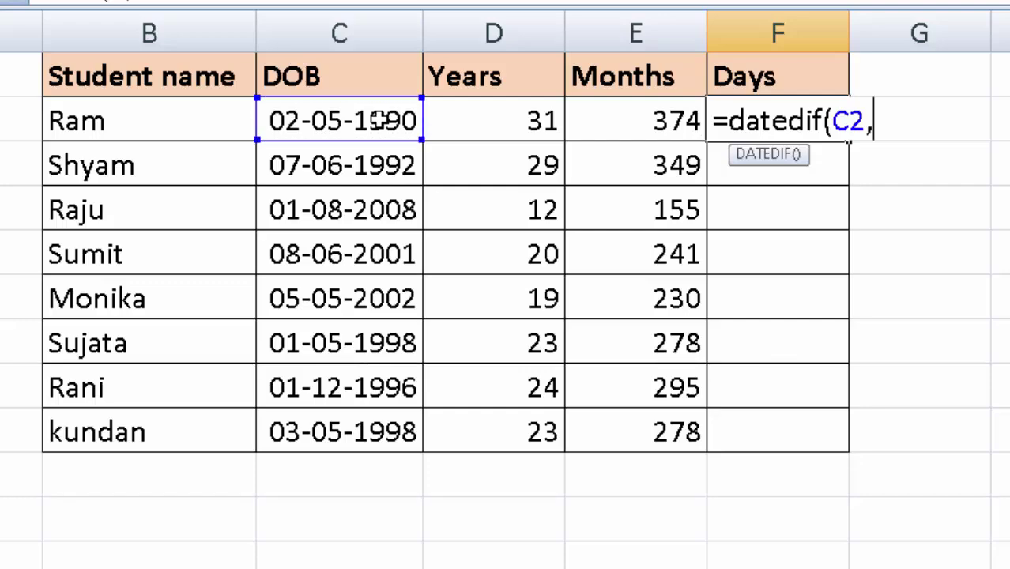
type("to")
key("Tab")
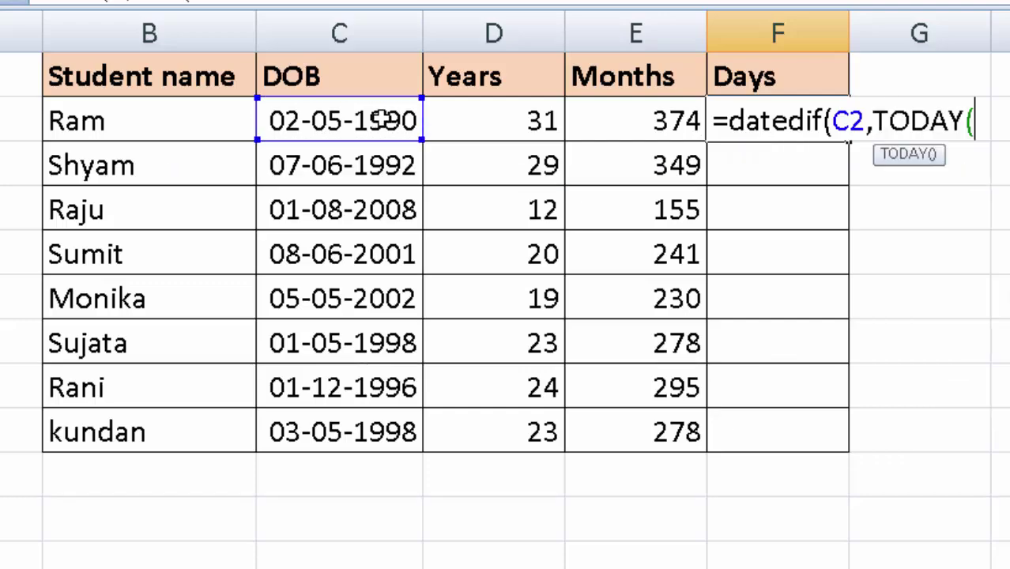
type(")")
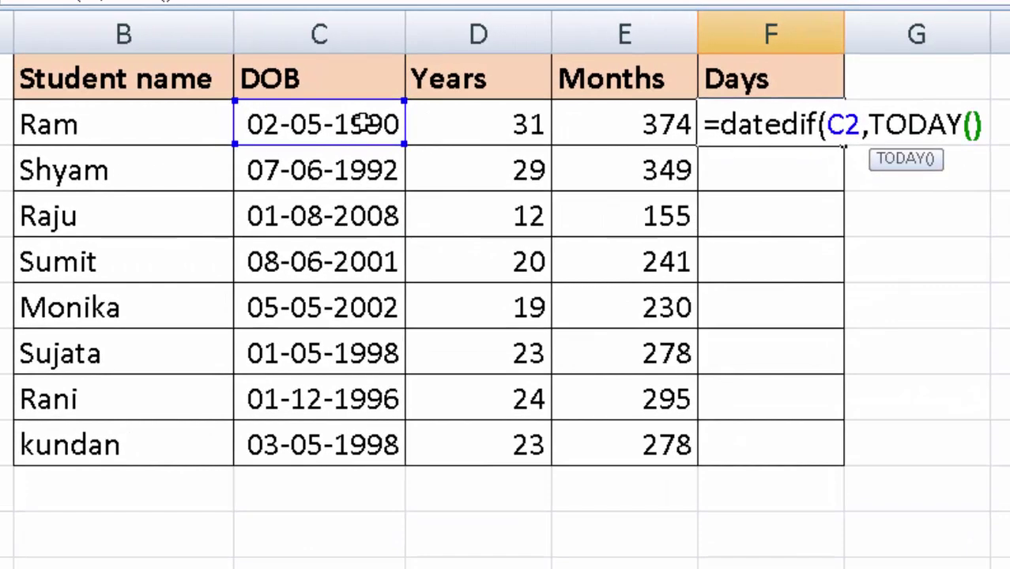
type(",")
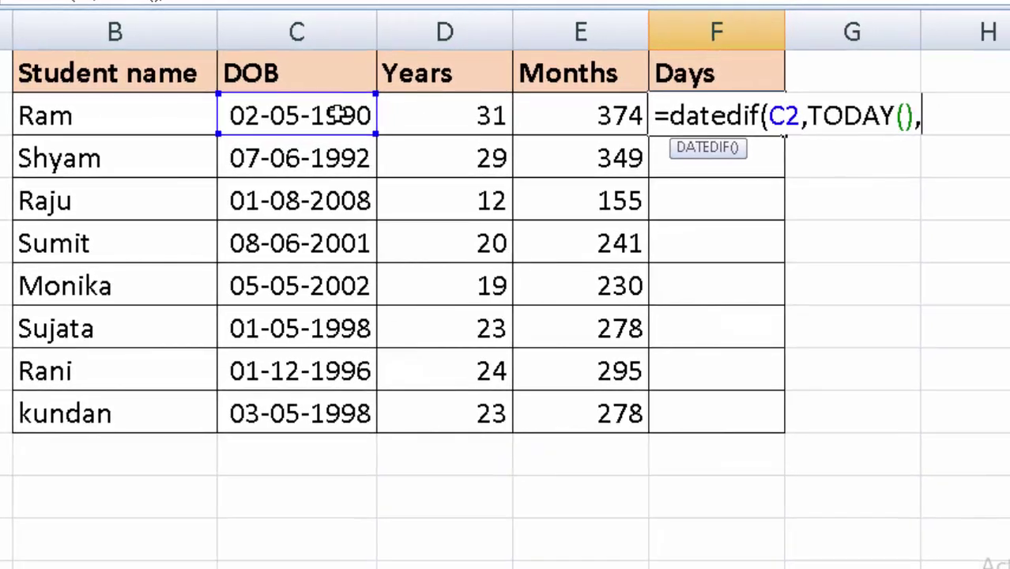
type("\"")
type("D")
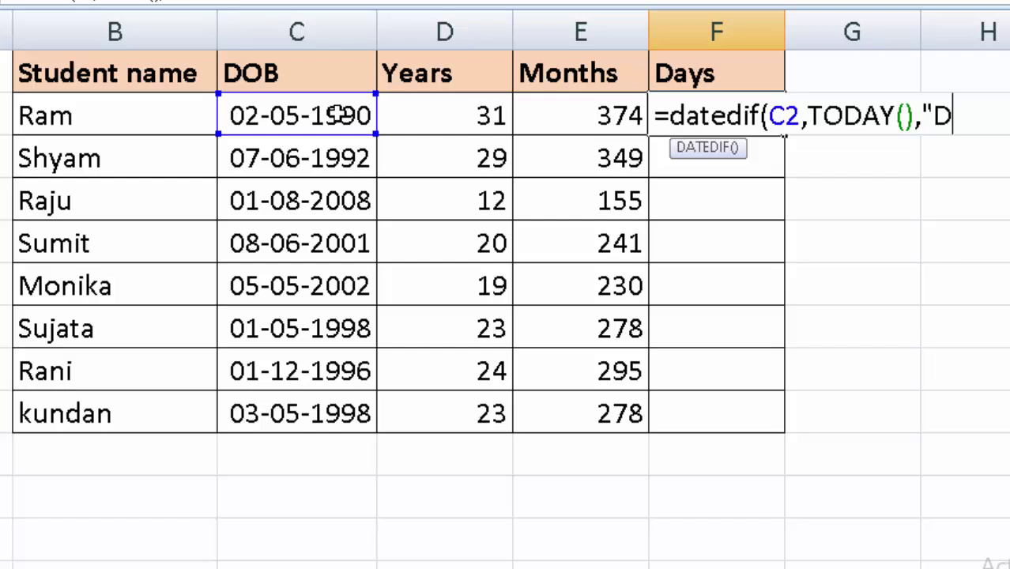
type("\")")
key("Return")
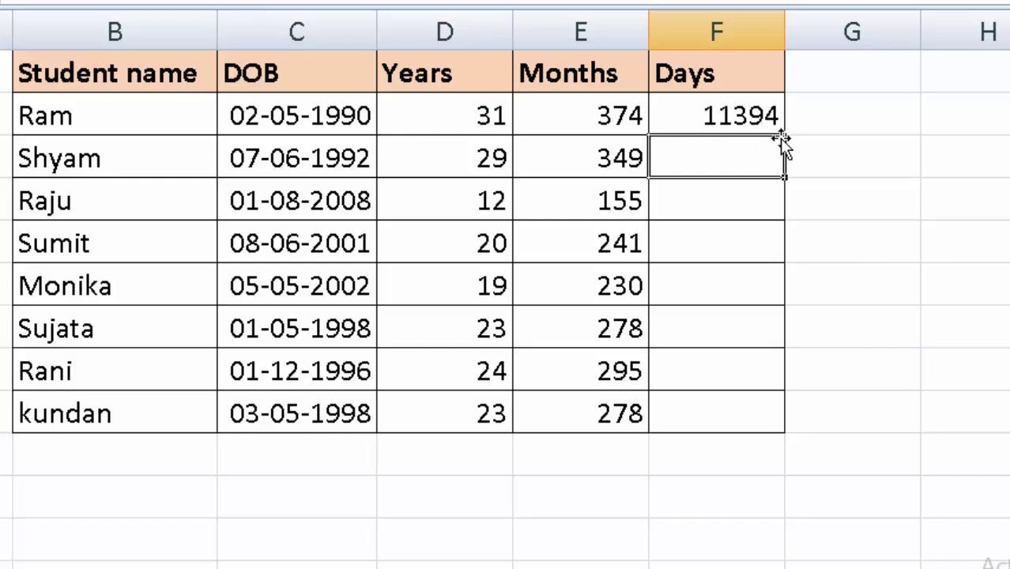
Step: Fill the Days formula from F2 down to F9 for the remaining students
left_click(751, 117)
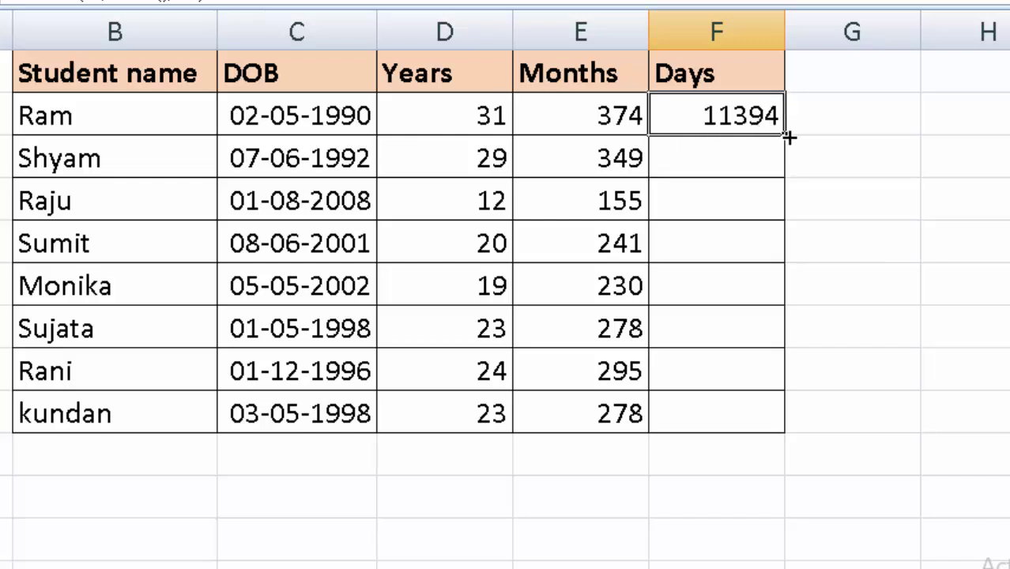
left_click_drag(788, 137, 788, 416)
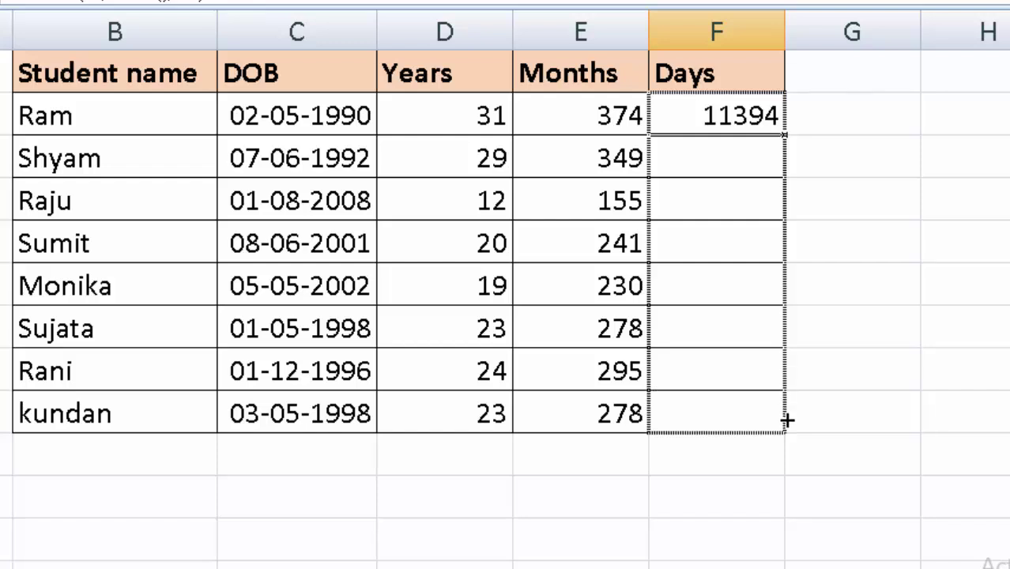